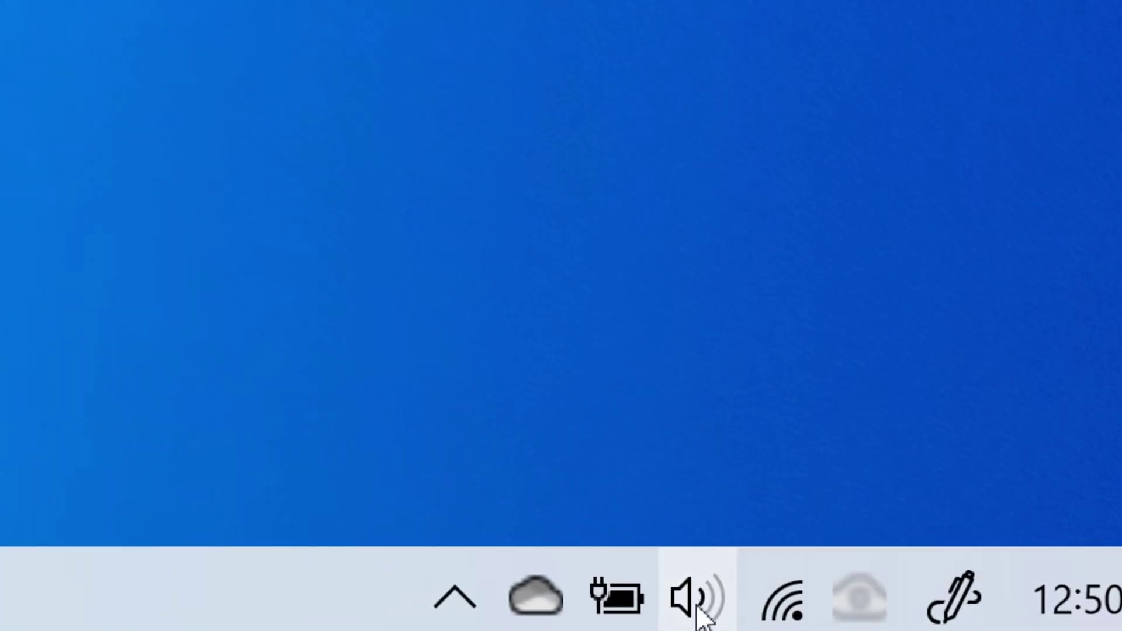
# Step: From the tray volume flyout, list the playback devices: Speaker/HP, U28E590 and Yeti speakers
pyautogui.click(698, 608)
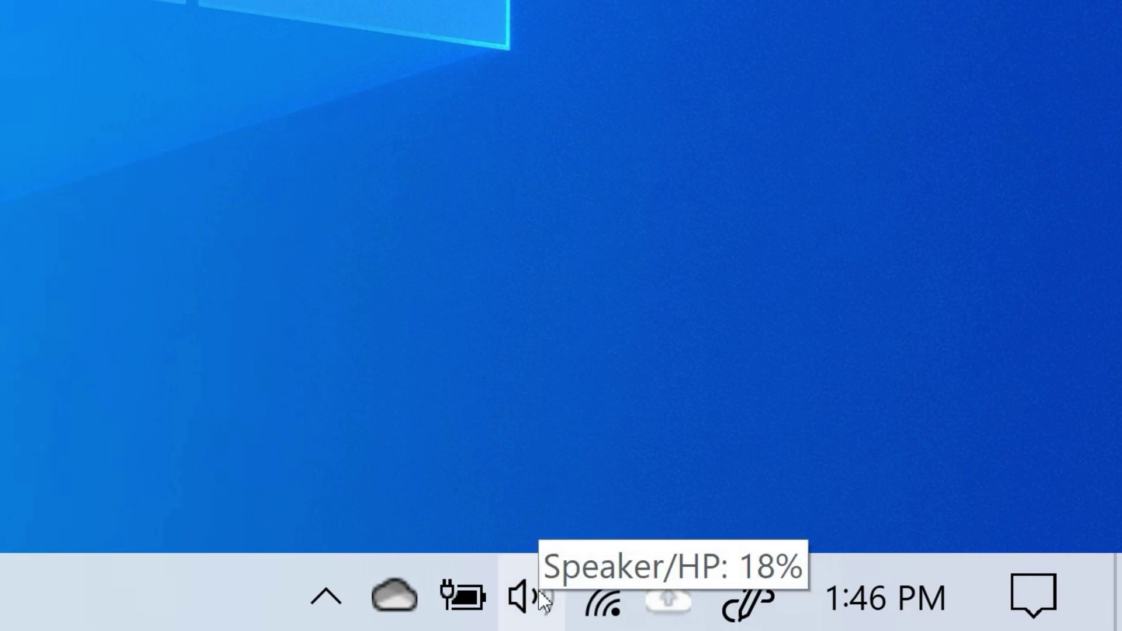
pyautogui.click(539, 591)
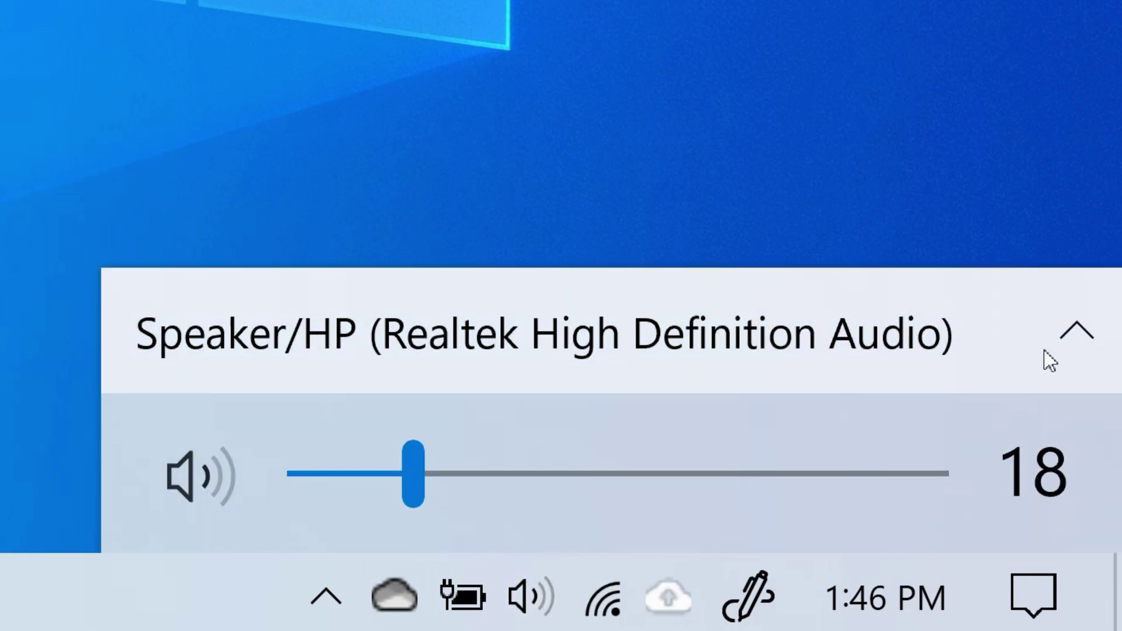
pyautogui.click(1074, 332)
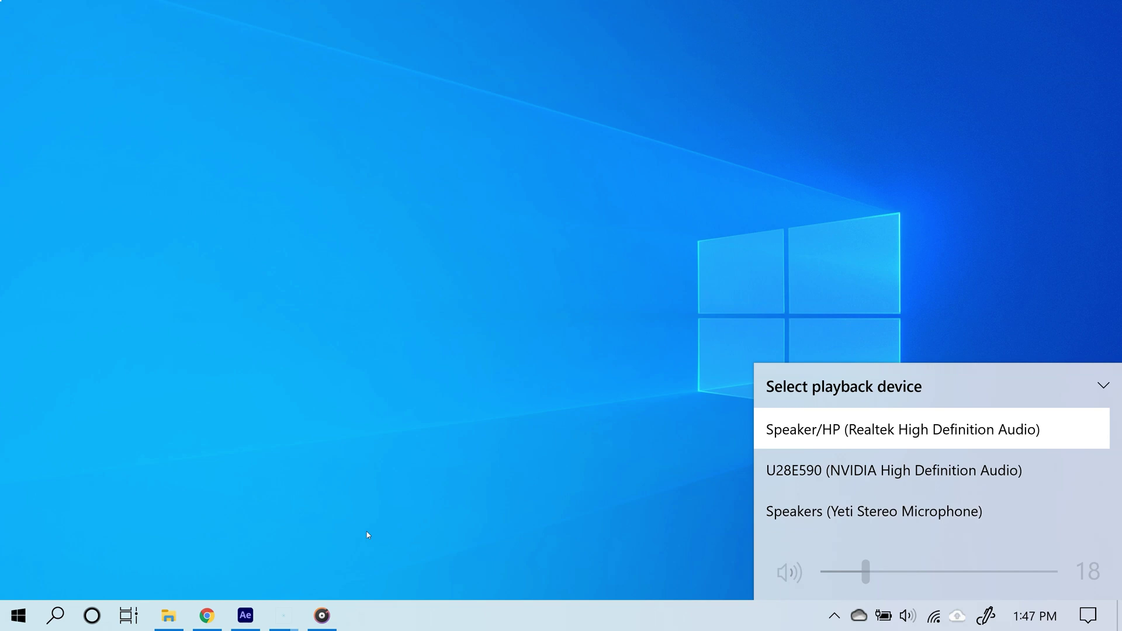
# Step: Search Start for 'sound sett' and keep Speaker/HP (Realtek) as the output device in Sound settings
pyautogui.click(26, 613)
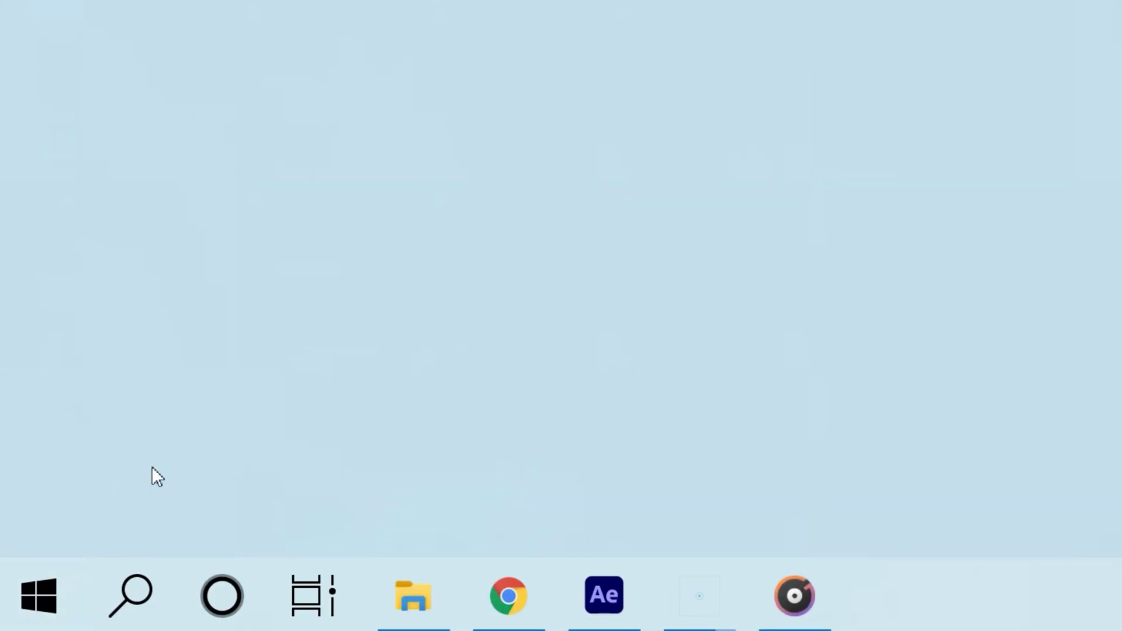
pyautogui.write('sound sett')
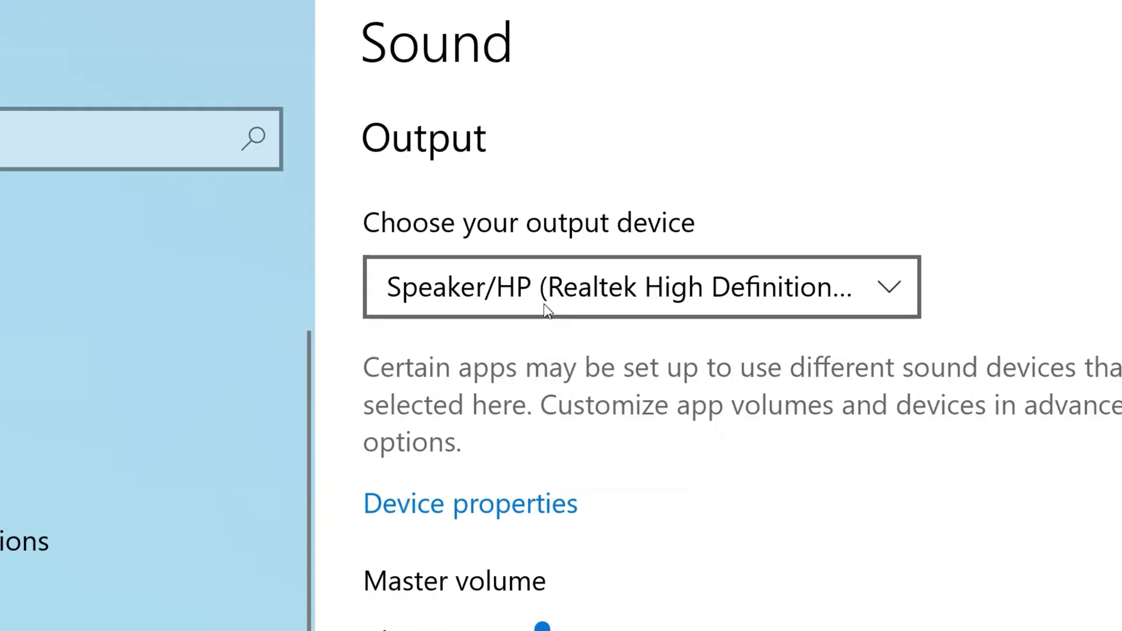
pyautogui.click(543, 304)
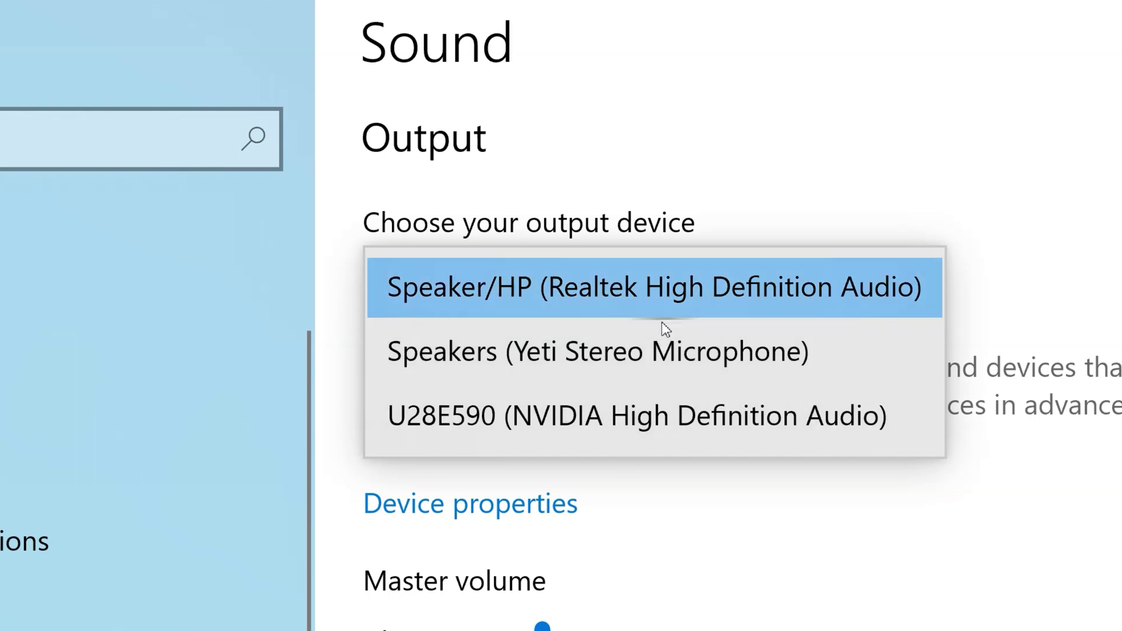
pyautogui.click(647, 471)
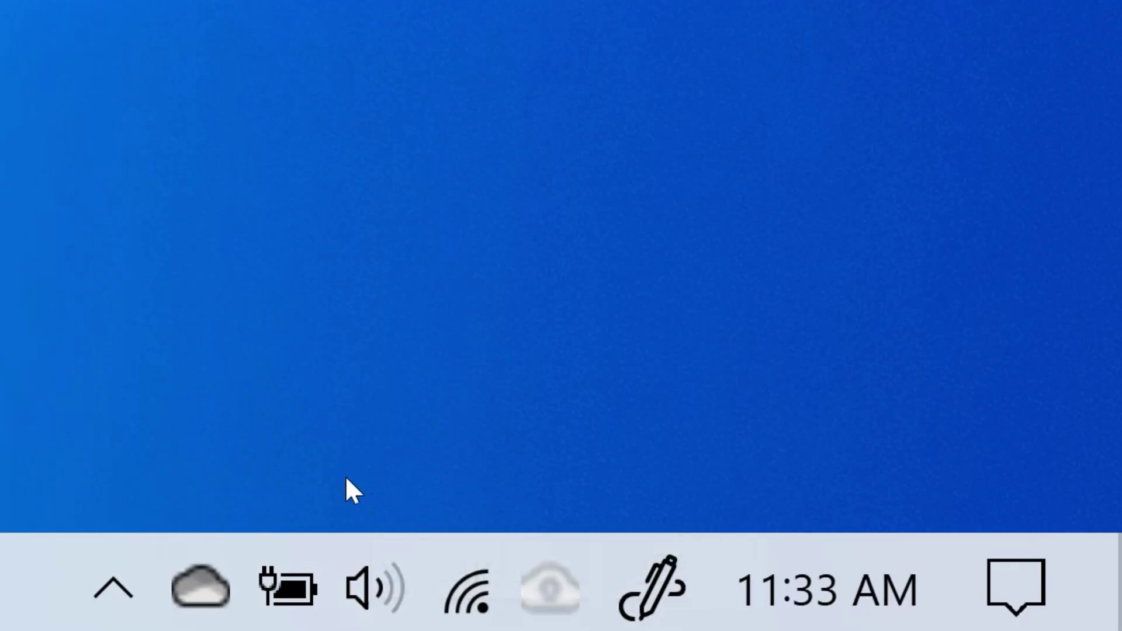
# Step: Open the classic Sound panel's Playback list and bring up the options menu for default device Speaker/HP
pyautogui.rightClick(348, 590)
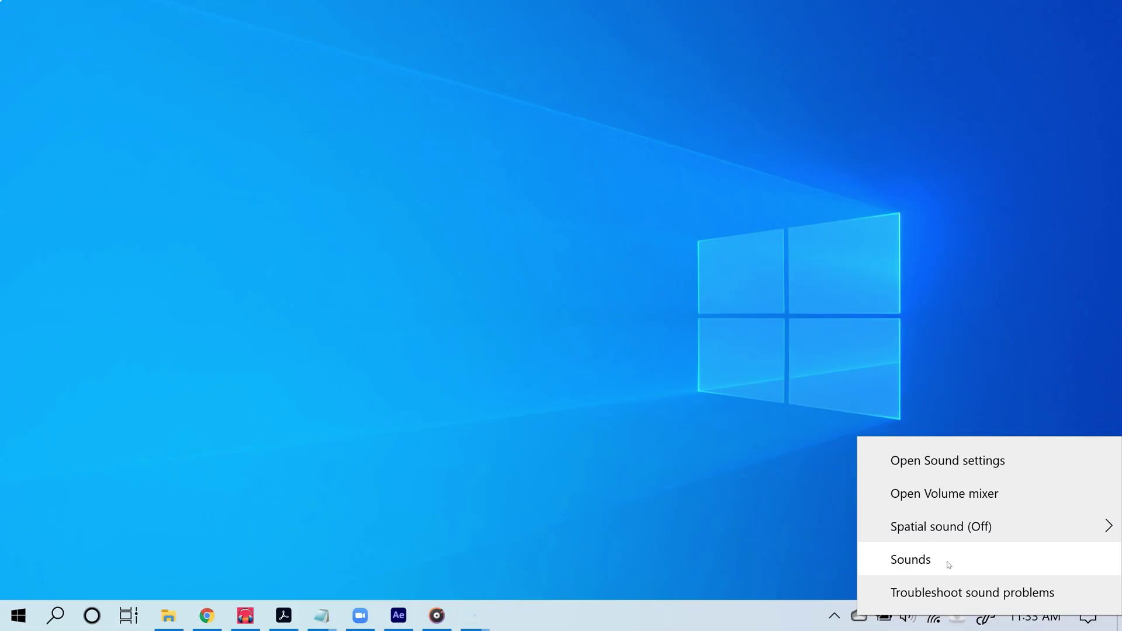
pyautogui.click(515, 397)
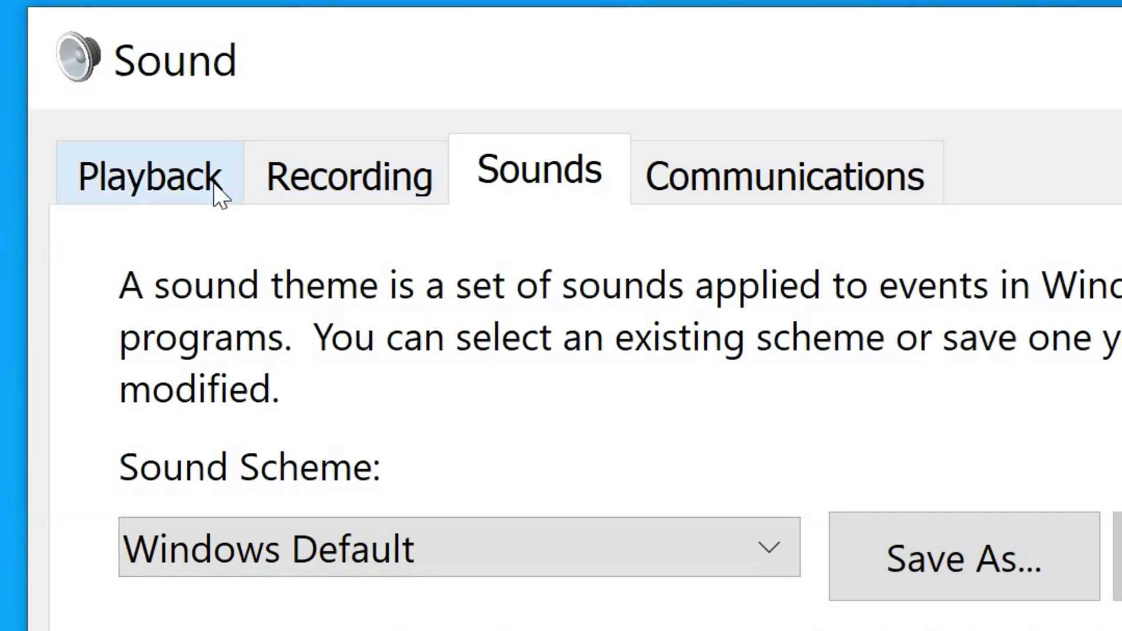
pyautogui.click(193, 197)
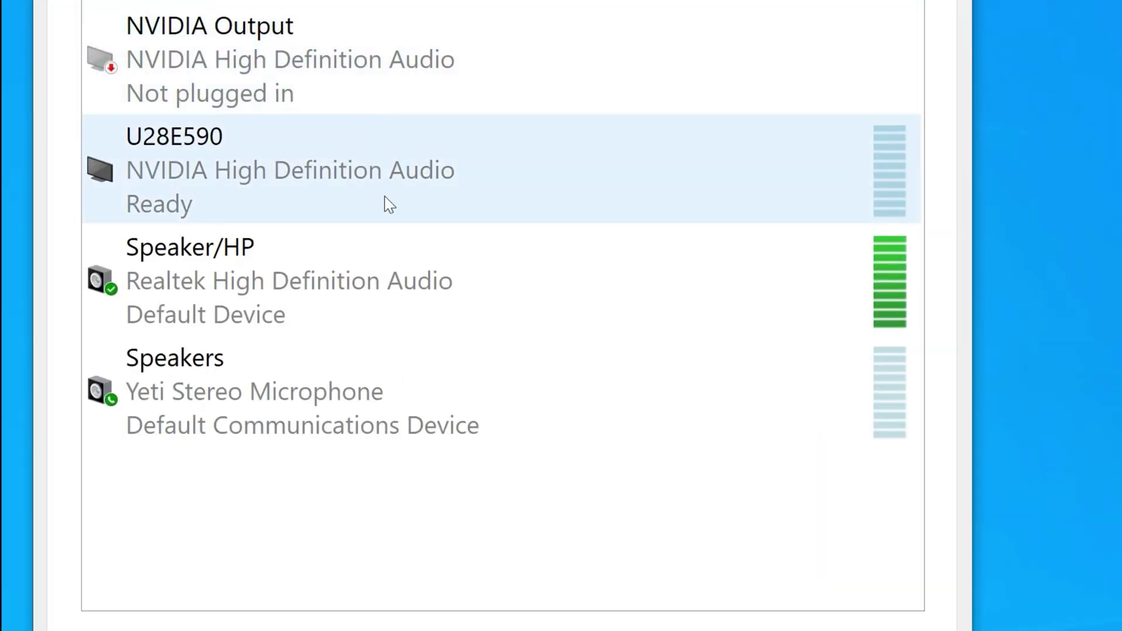
pyautogui.rightClick(301, 333)
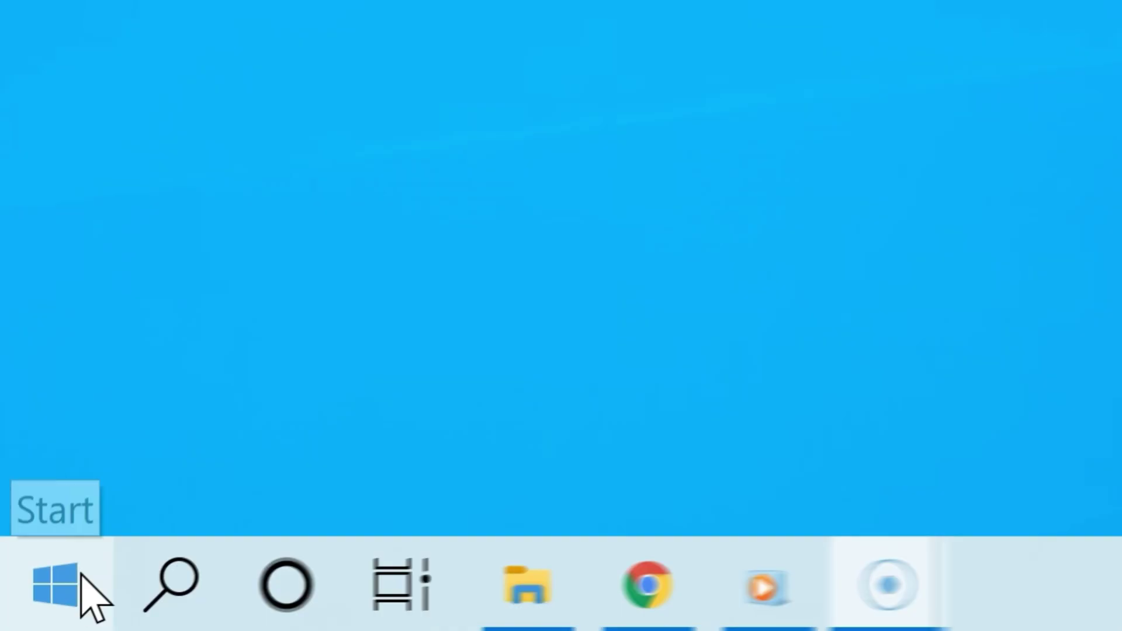
# Step: Search Start for 'sound settings' and go to the App volume and device preferences page
pyautogui.click(28, 617)
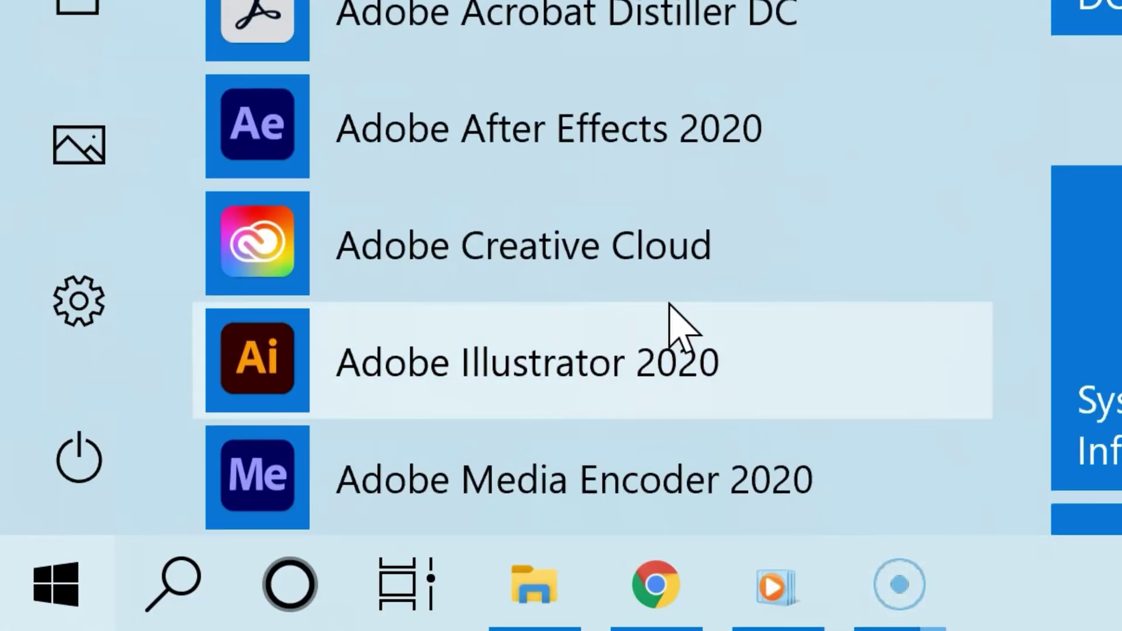
pyautogui.write('sound settings')
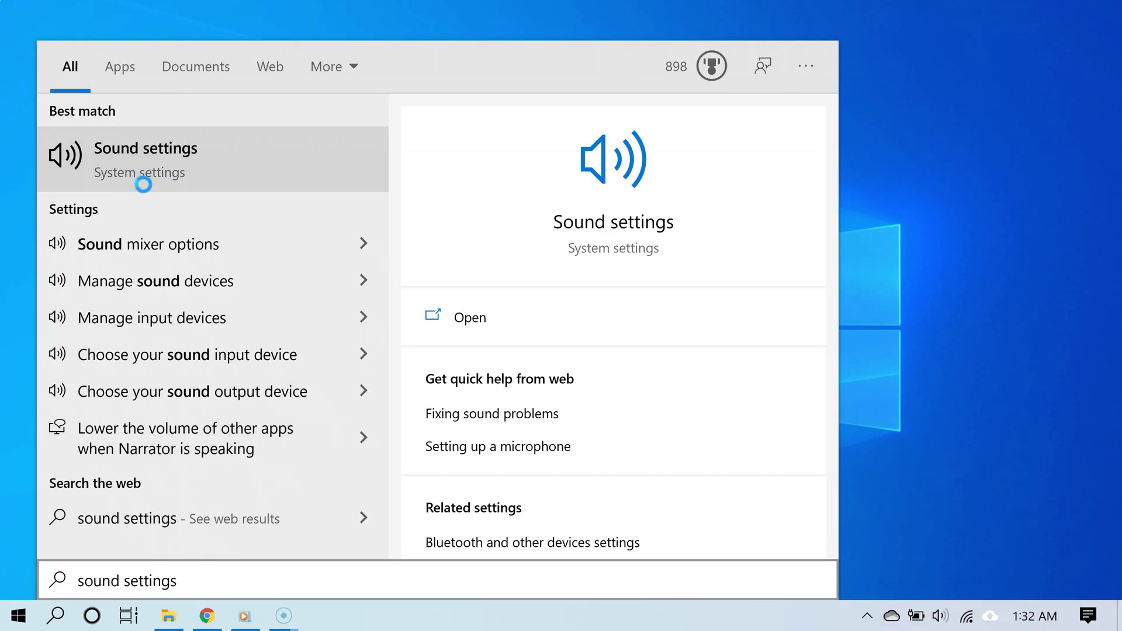
pyautogui.click(455, 535)
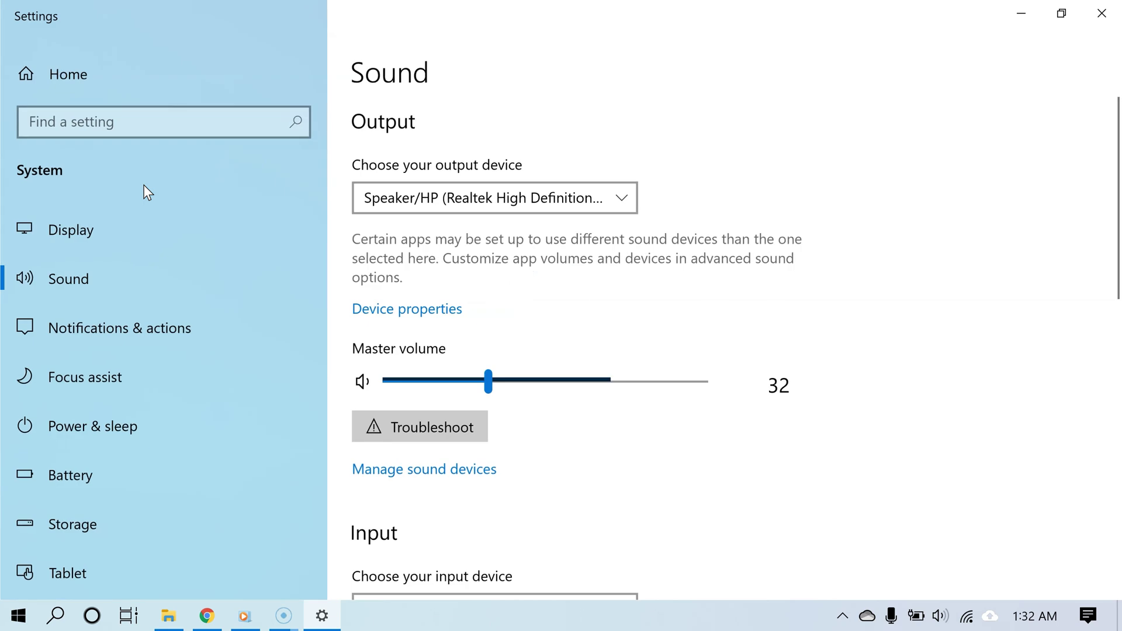
pyautogui.scroll(-8, 526, 315)
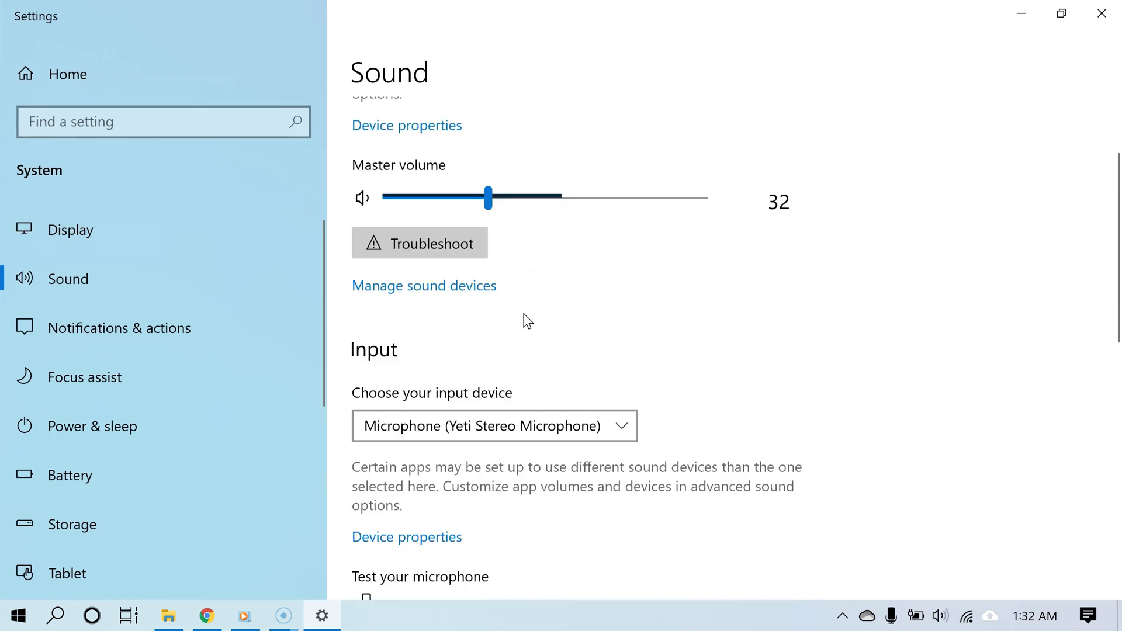
pyautogui.scroll(-3, 524, 313)
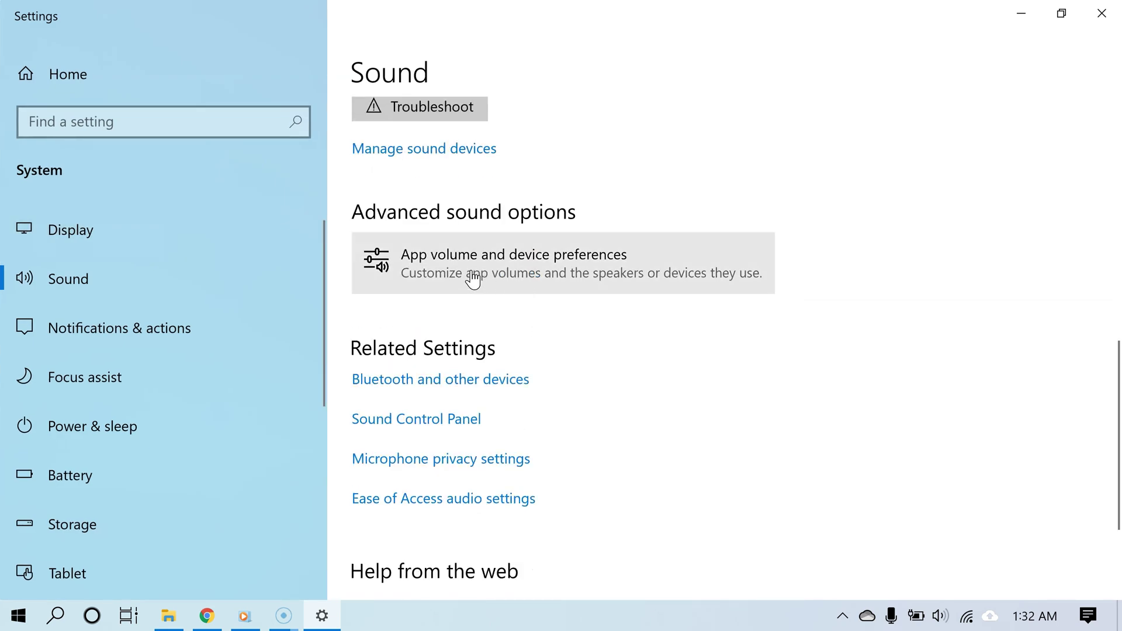
pyautogui.click(503, 284)
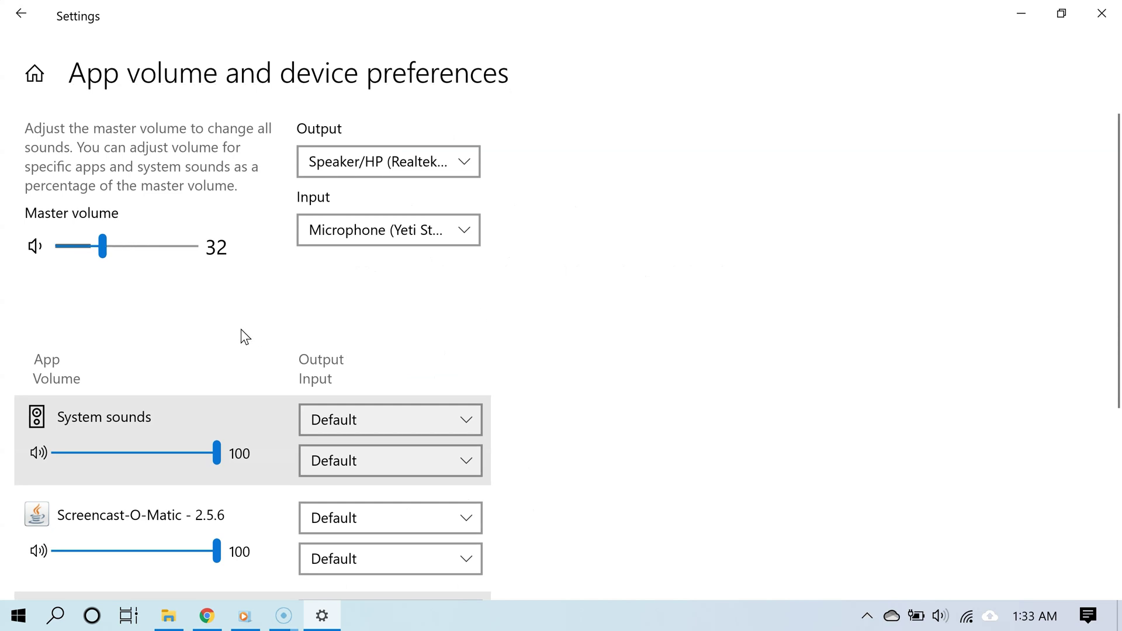
# Step: Leave Screencast-O-Matic's output device on Default
pyautogui.scroll(-2, 241, 333)
pyautogui.scroll(2, 237, 333)
pyautogui.scroll(-5, 321, 263)
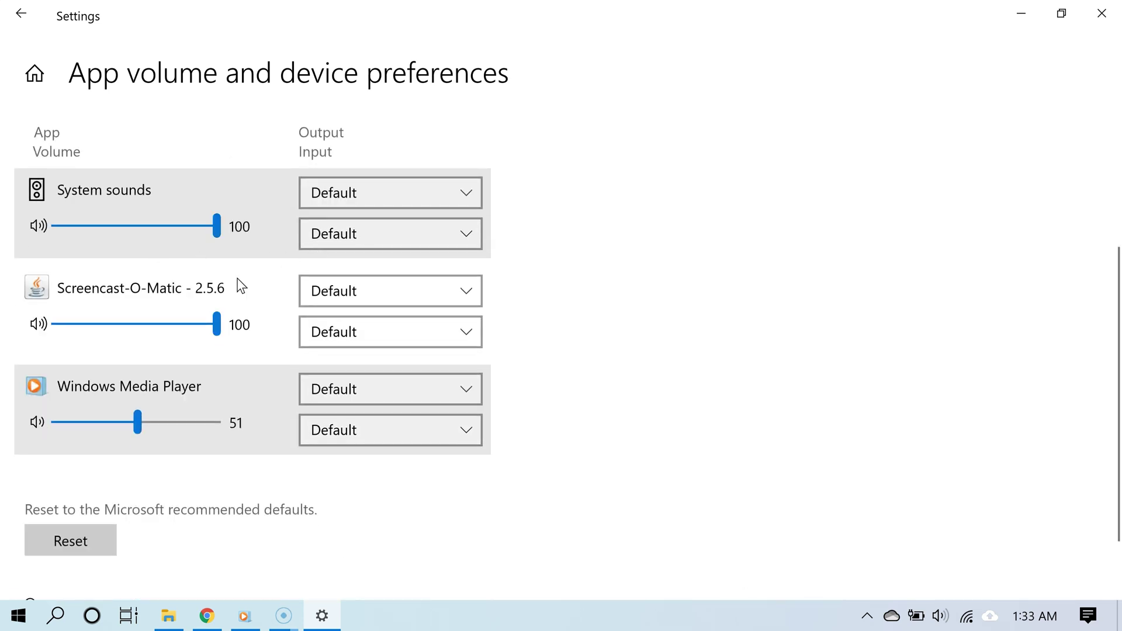
pyautogui.click(330, 290)
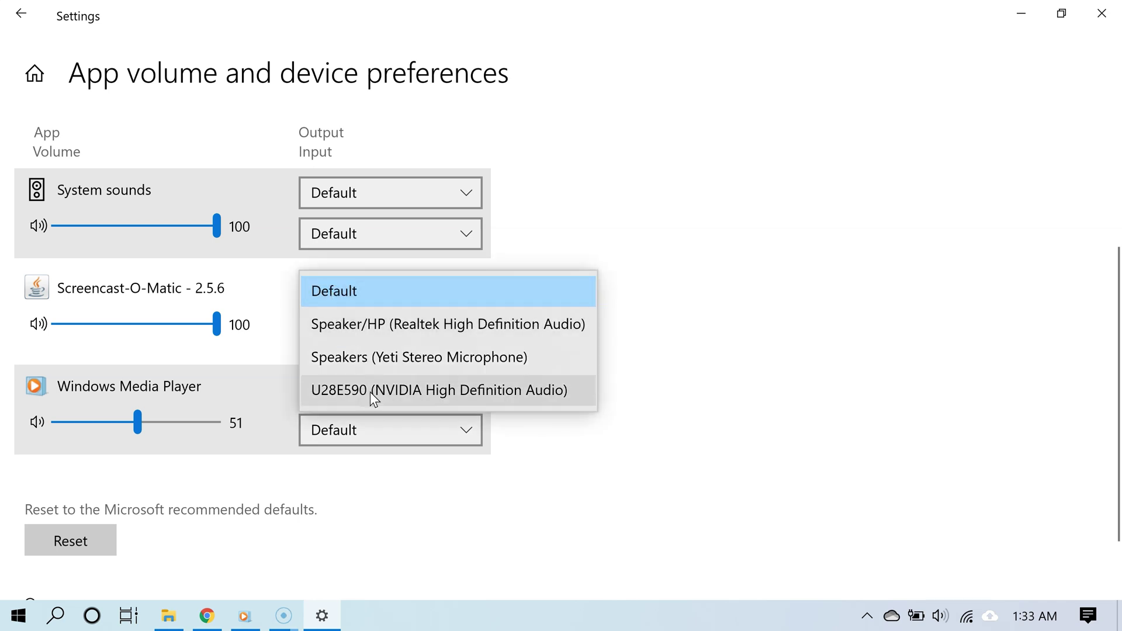
pyautogui.click(508, 447)
# Step: Keep Windows Media Player's output on Default and lower its volume from 71 to 68
pyautogui.click(416, 385)
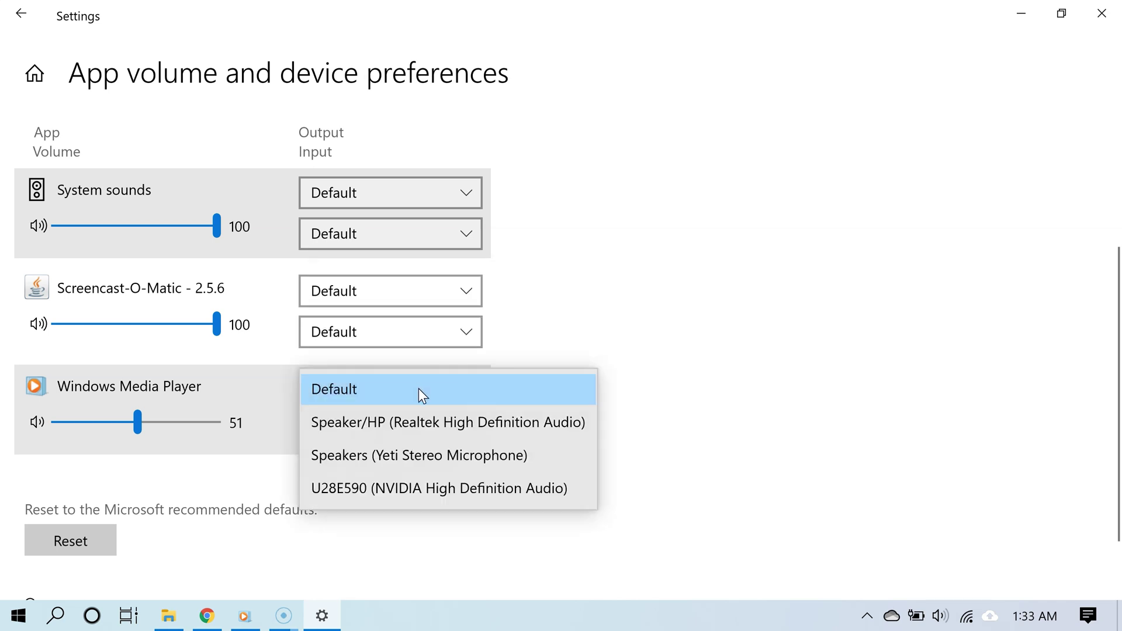
pyautogui.click(423, 535)
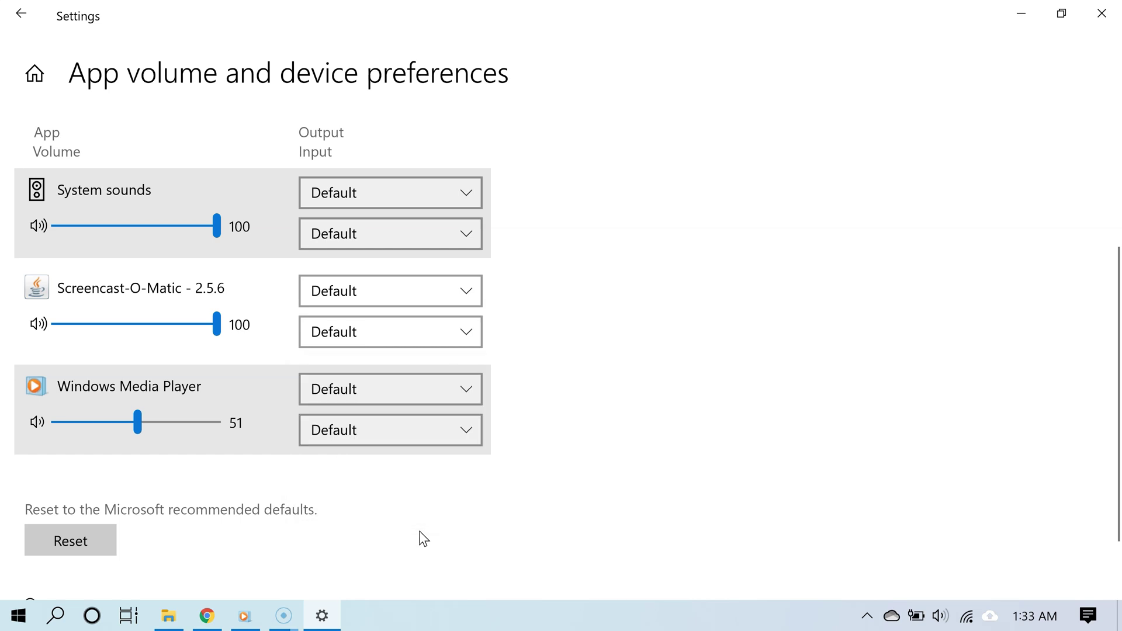
pyautogui.click(334, 396)
pyautogui.click(213, 448)
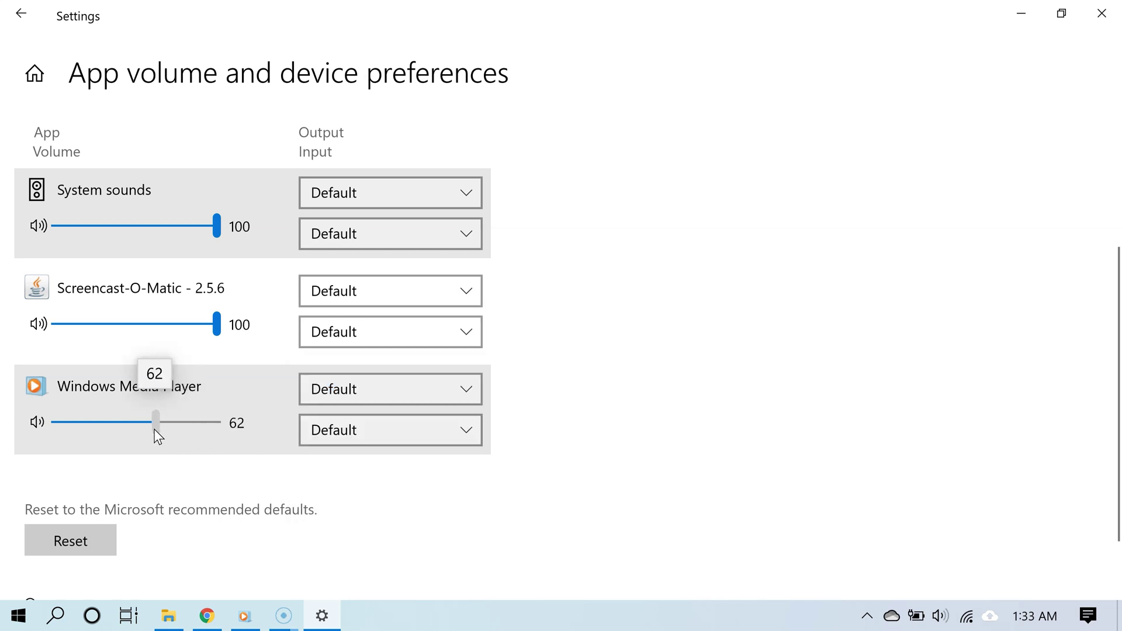
pyautogui.click(338, 388)
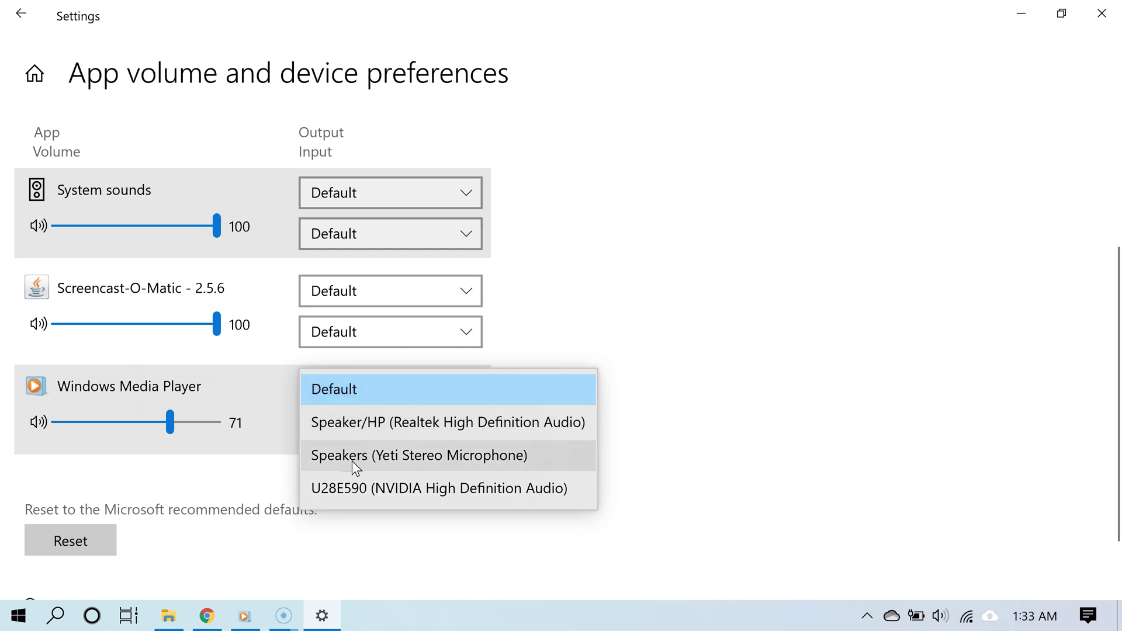
pyautogui.click(178, 472)
pyautogui.moveTo(157, 422)
pyautogui.mouseDown()
pyautogui.moveTo(182, 425)
pyautogui.moveTo(165, 425)
pyautogui.mouseUp()
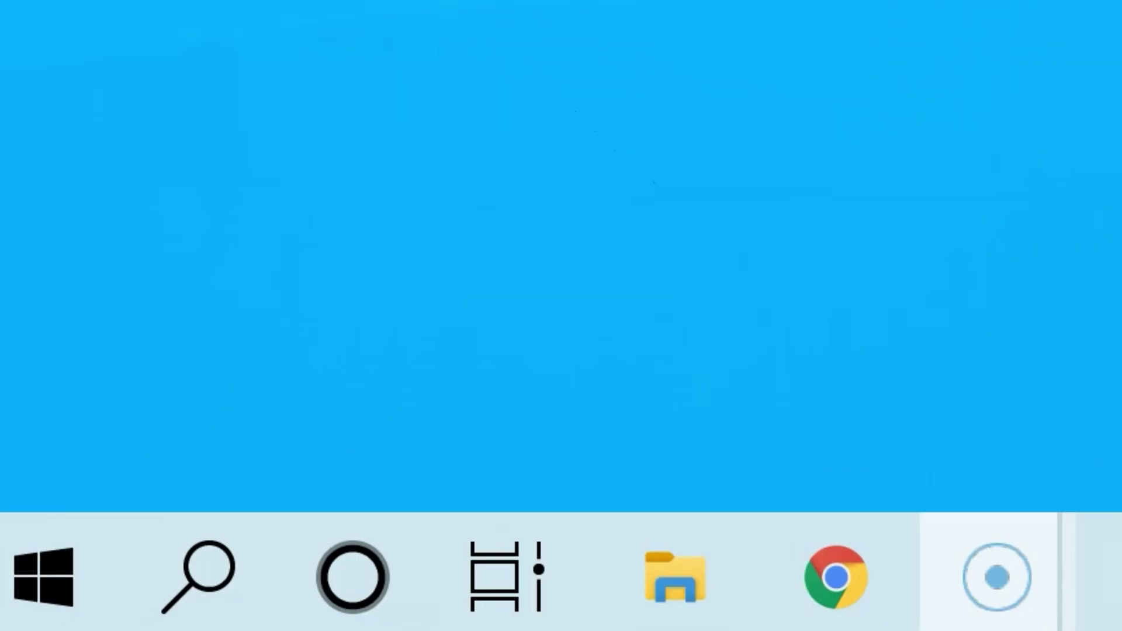
# Step: In Device Manager, start a driver update for Realtek High Definition Audio under Sound, video and game controllers
pyautogui.rightClick(74, 527)
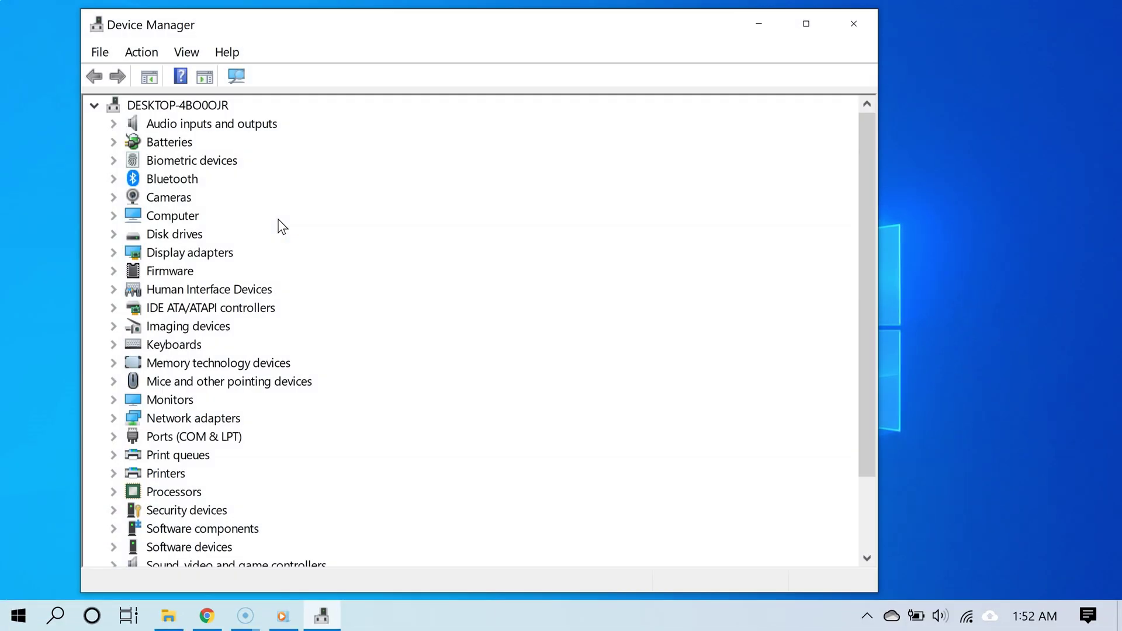
pyautogui.scroll(-2, 275, 240)
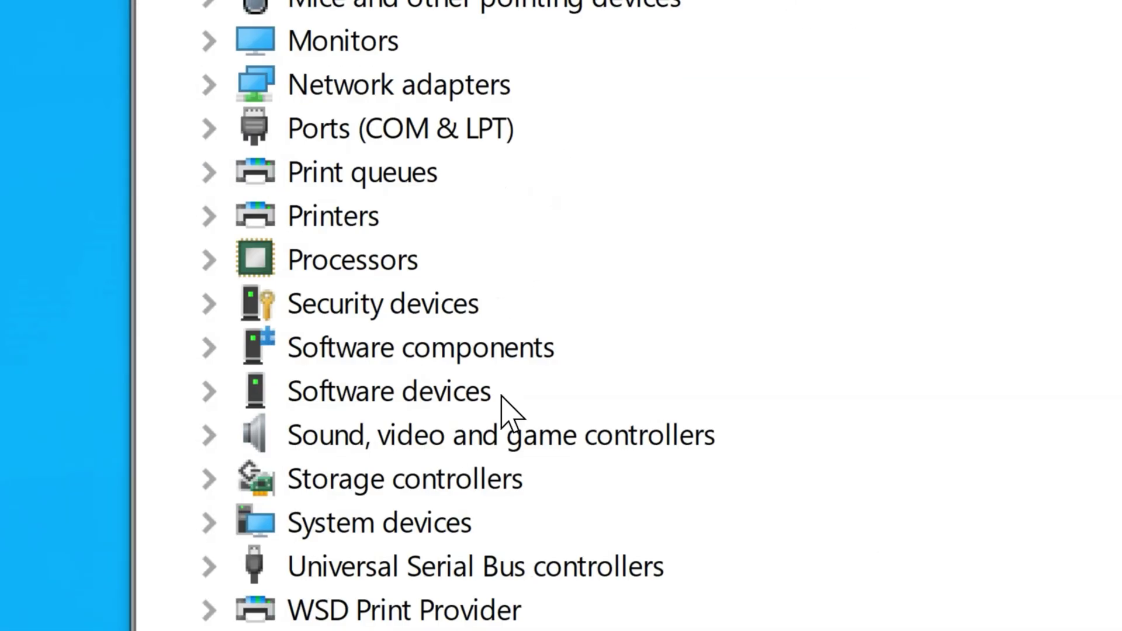
pyautogui.click(206, 446)
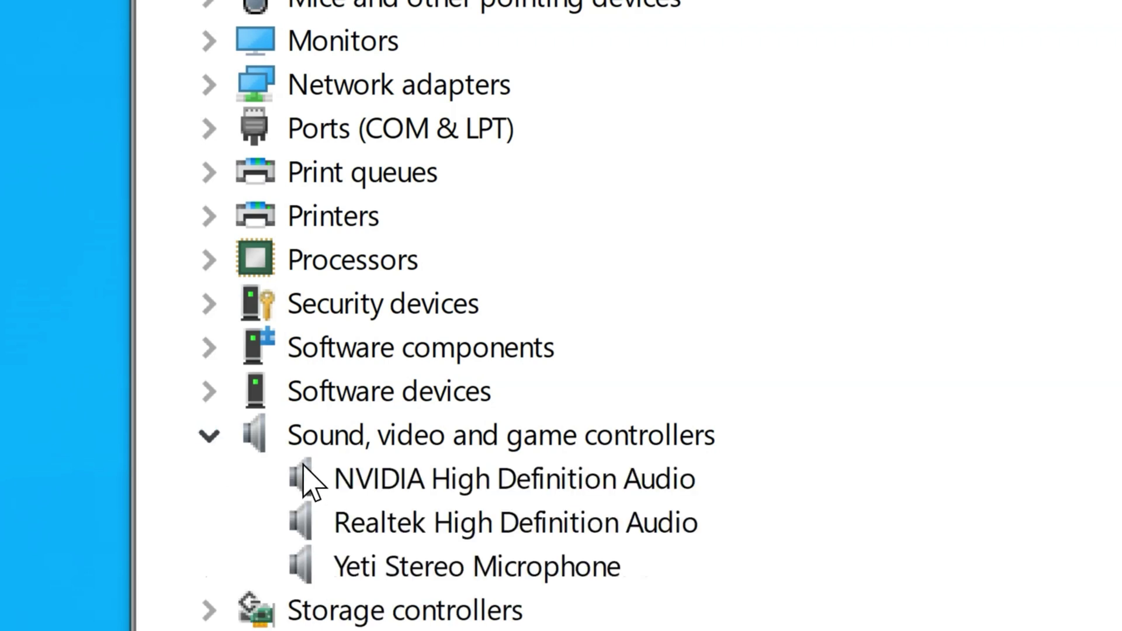
pyautogui.rightClick(377, 514)
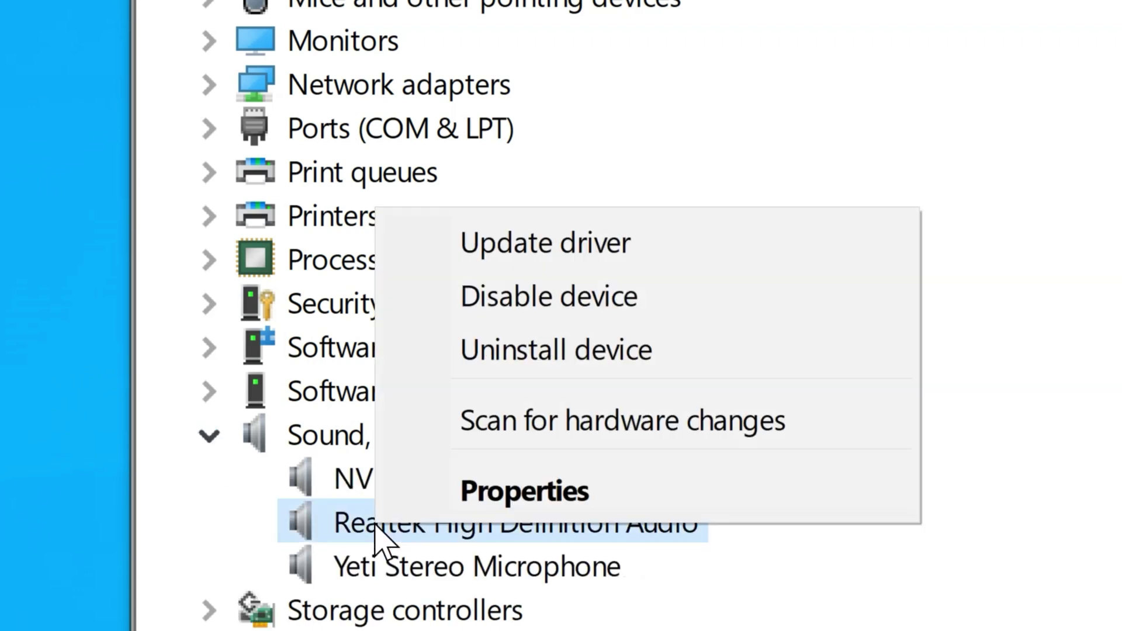
pyautogui.click(621, 257)
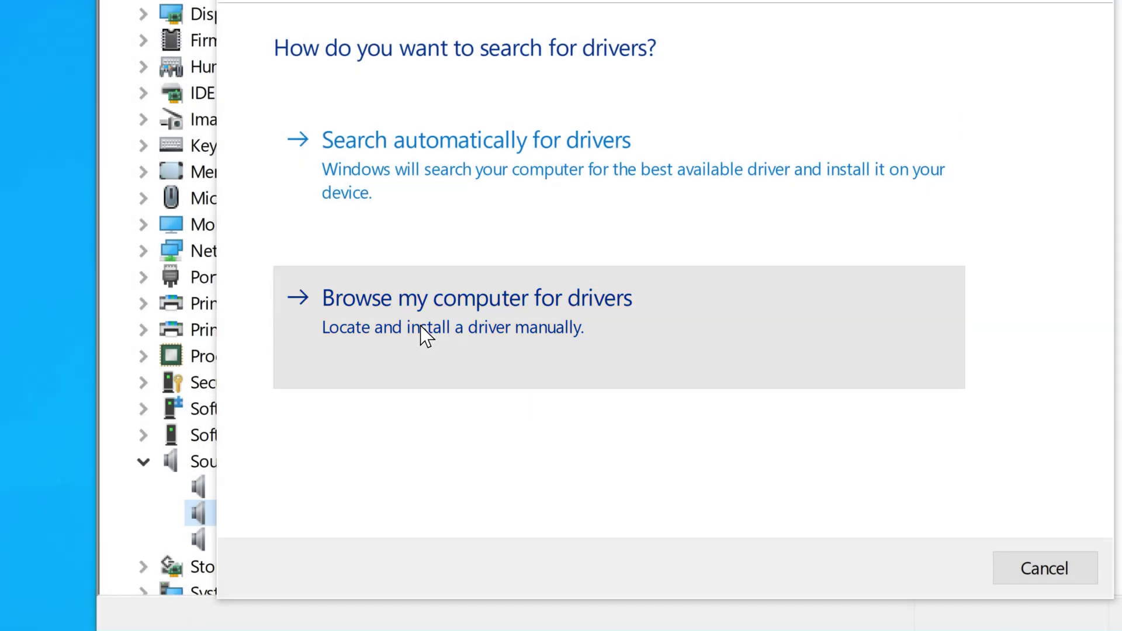
# Step: Choose the generic High Definition Audio Device driver from the computer's list and proceed with installing it
pyautogui.click(421, 332)
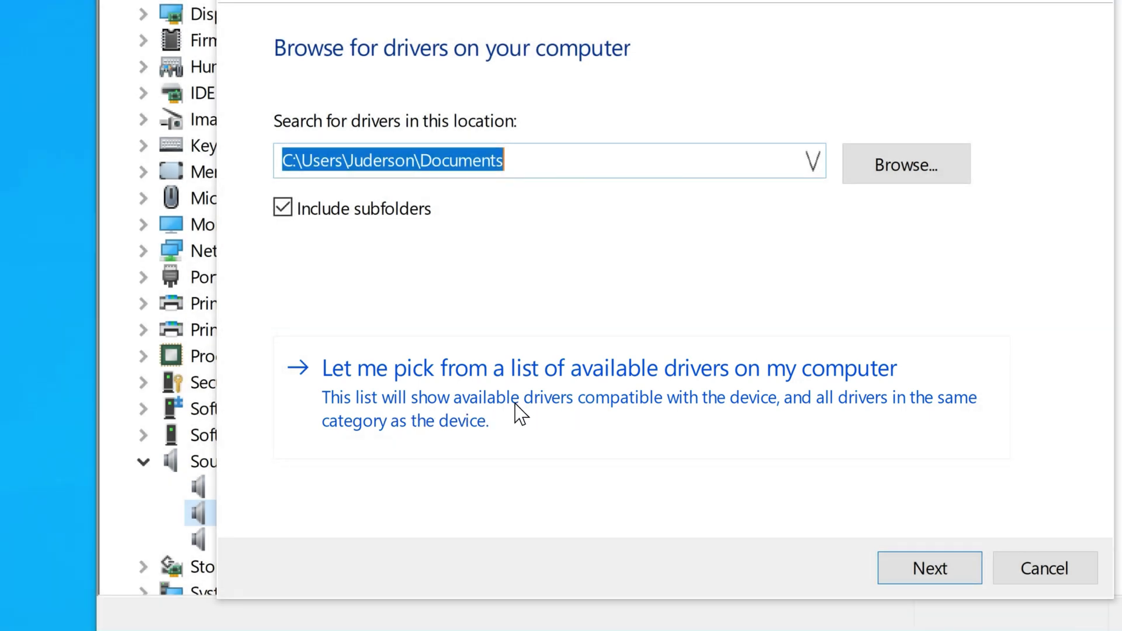
pyautogui.click(519, 414)
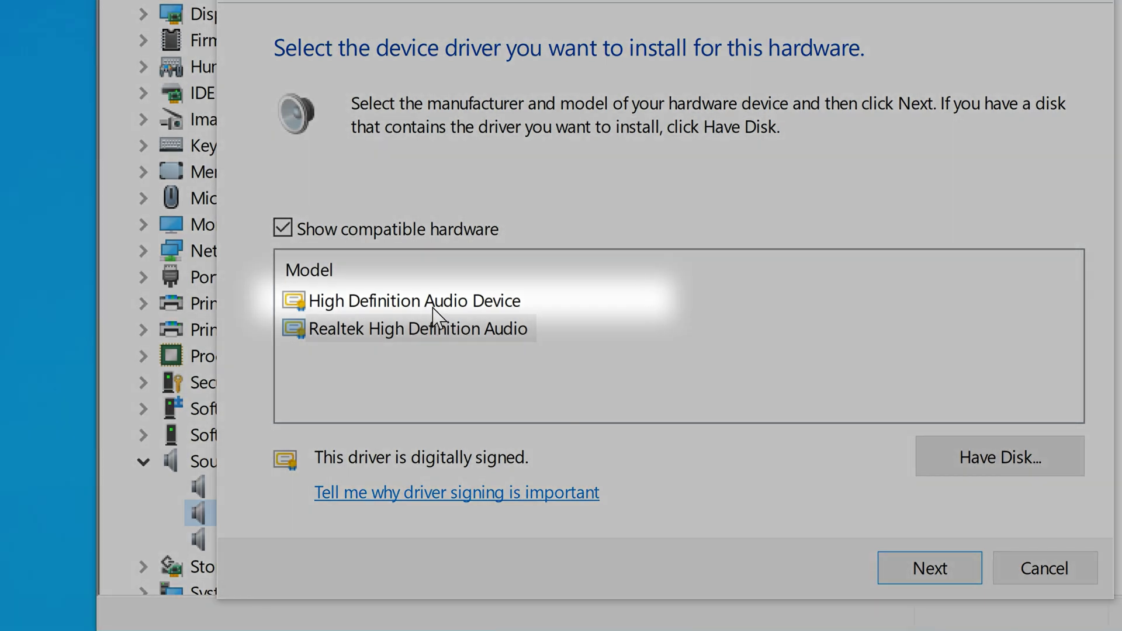
pyautogui.click(433, 309)
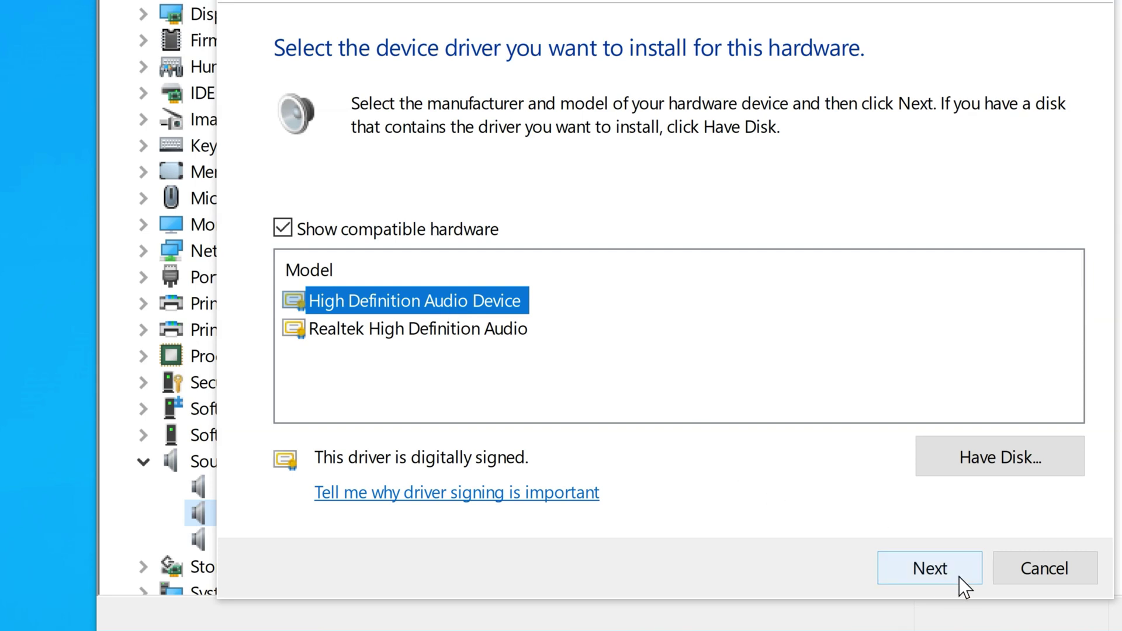
pyautogui.click(929, 568)
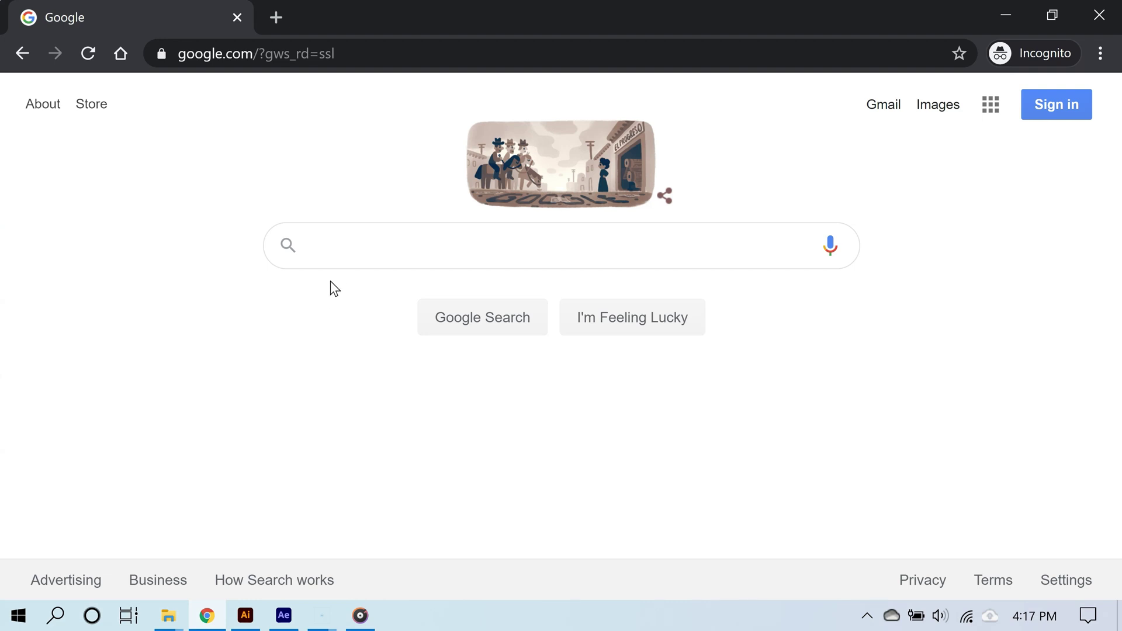
# Step: Search Google for 'external usb sound card' and open Amazon's External Sound Cards best sellers
pyautogui.click(348, 253)
pyautogui.write('exter')
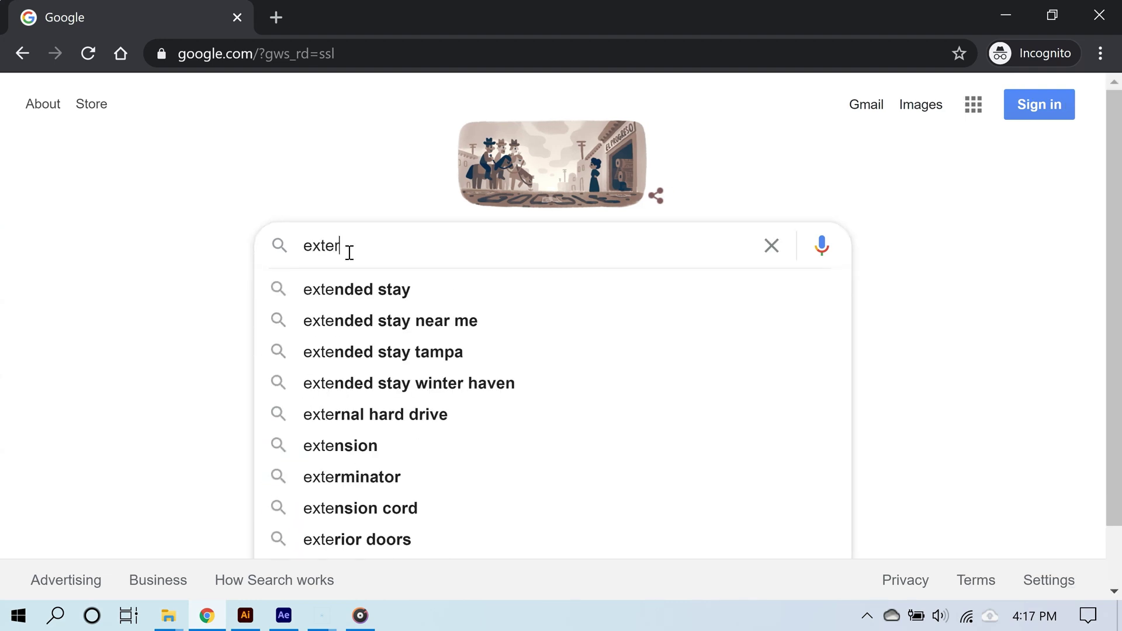
pyautogui.write('nal usb sound')
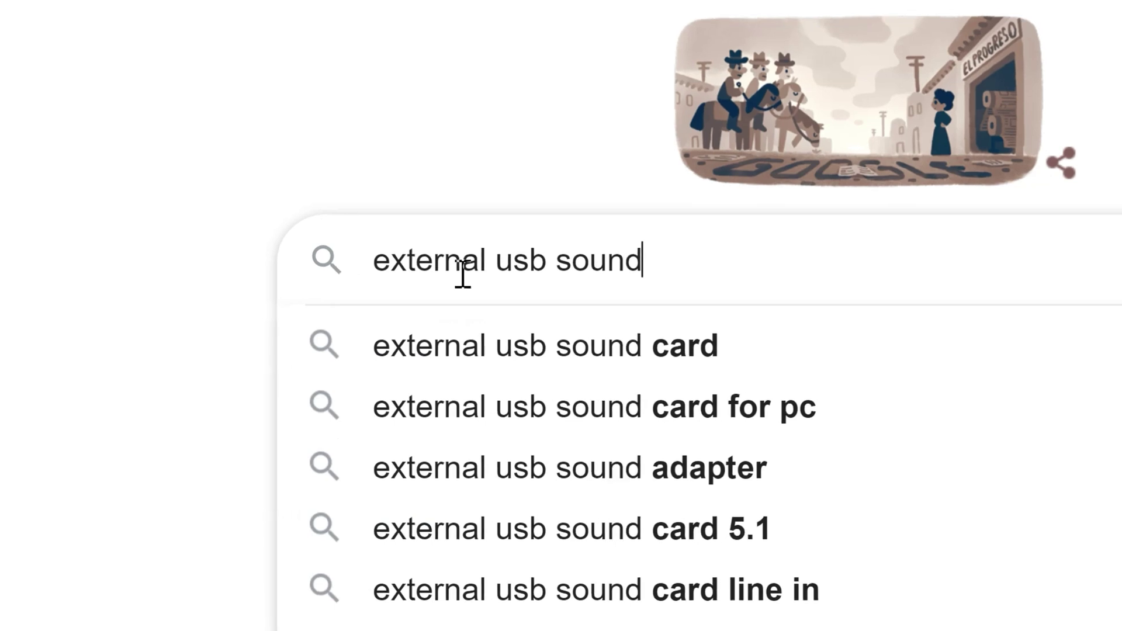
pyautogui.write(' card')
pyautogui.press('Return')
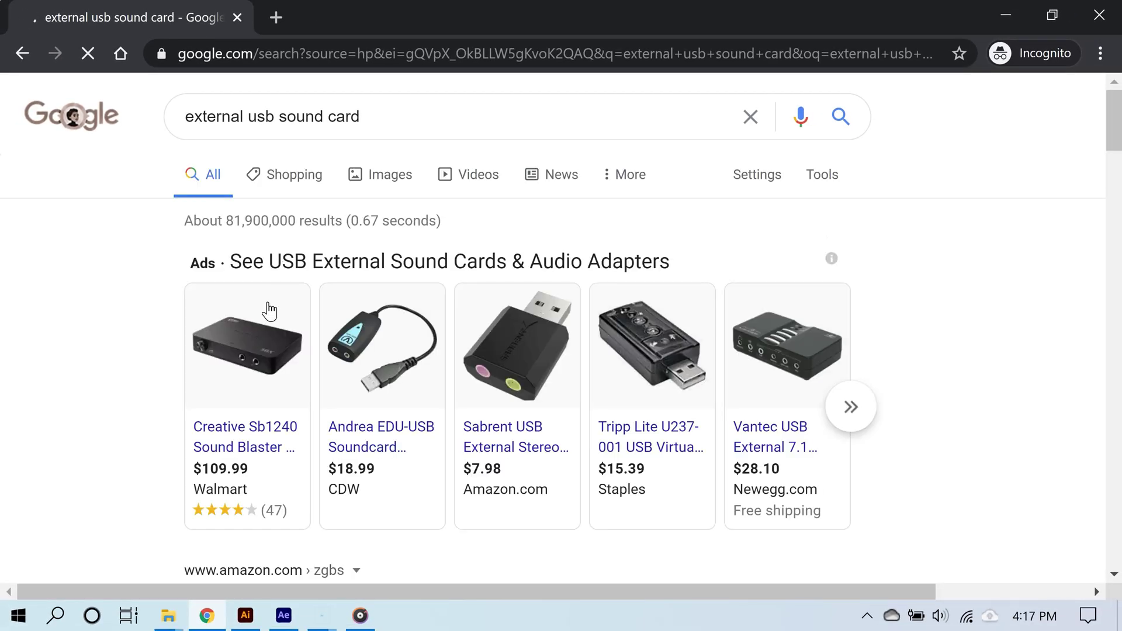
pyautogui.scroll(-5, 269, 313)
pyautogui.scroll(2, 318, 362)
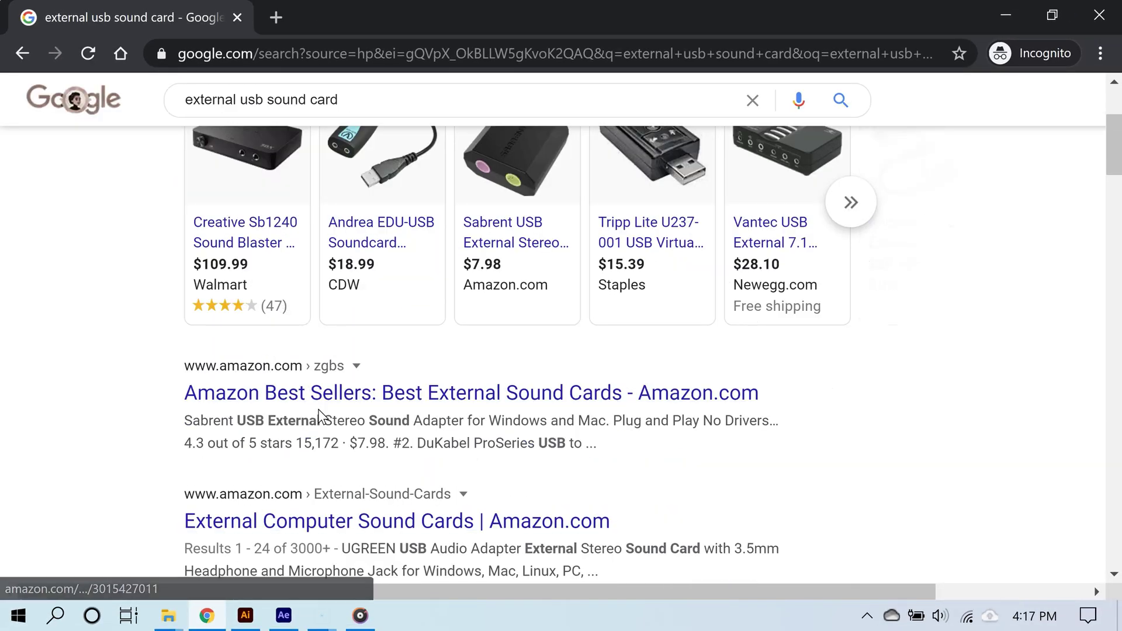
pyautogui.click(326, 390)
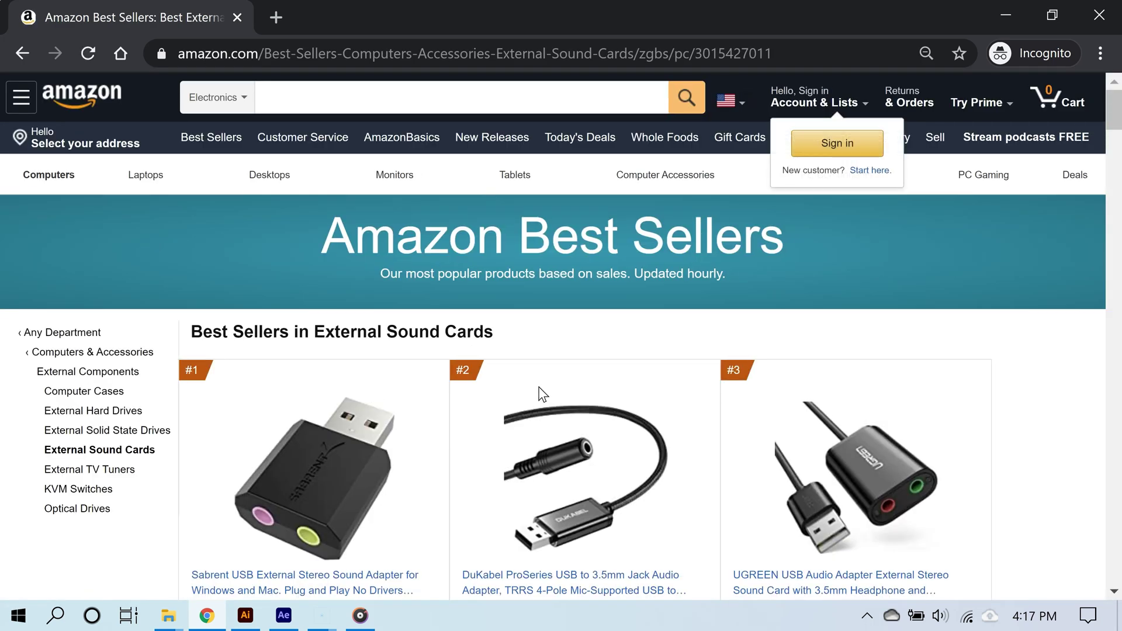
# Step: Browse Amazon's external sound card best sellers down to rank #18, then return to the Google results
pyautogui.scroll(-6, 541, 395)
pyautogui.scroll(2, 542, 392)
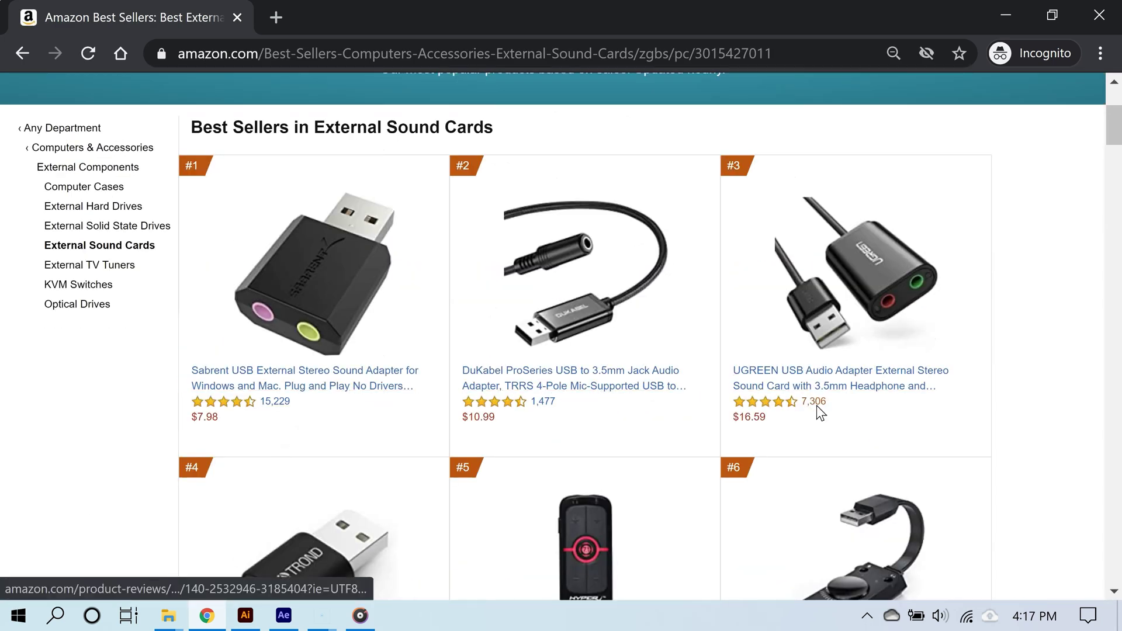
pyautogui.scroll(-8, 817, 407)
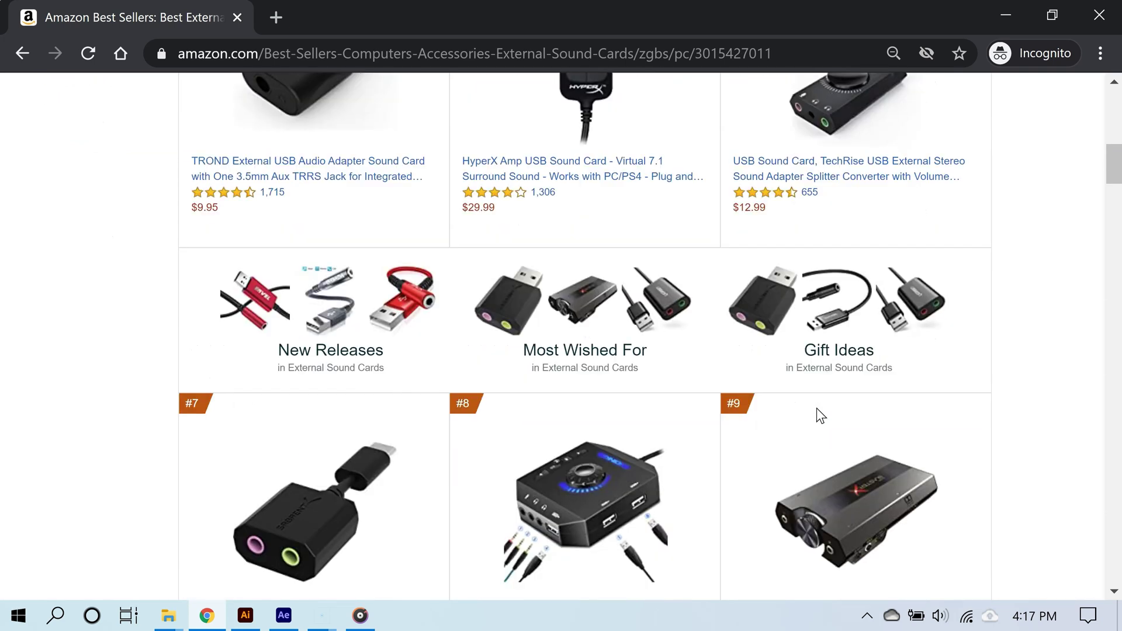
pyautogui.scroll(-7, 817, 409)
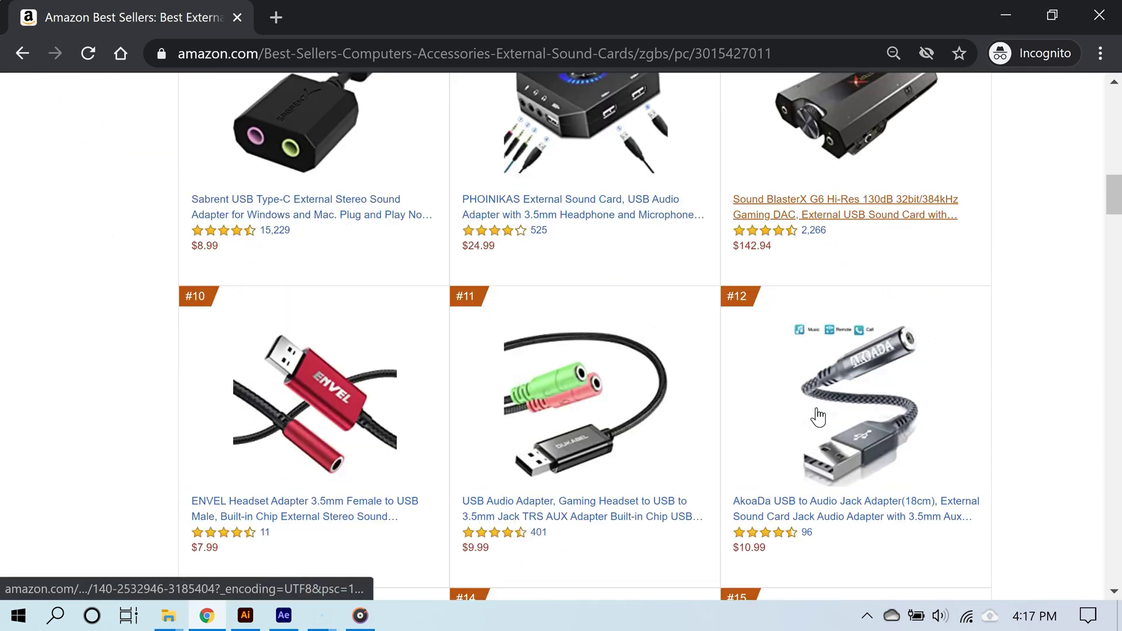
pyautogui.scroll(-3, 818, 417)
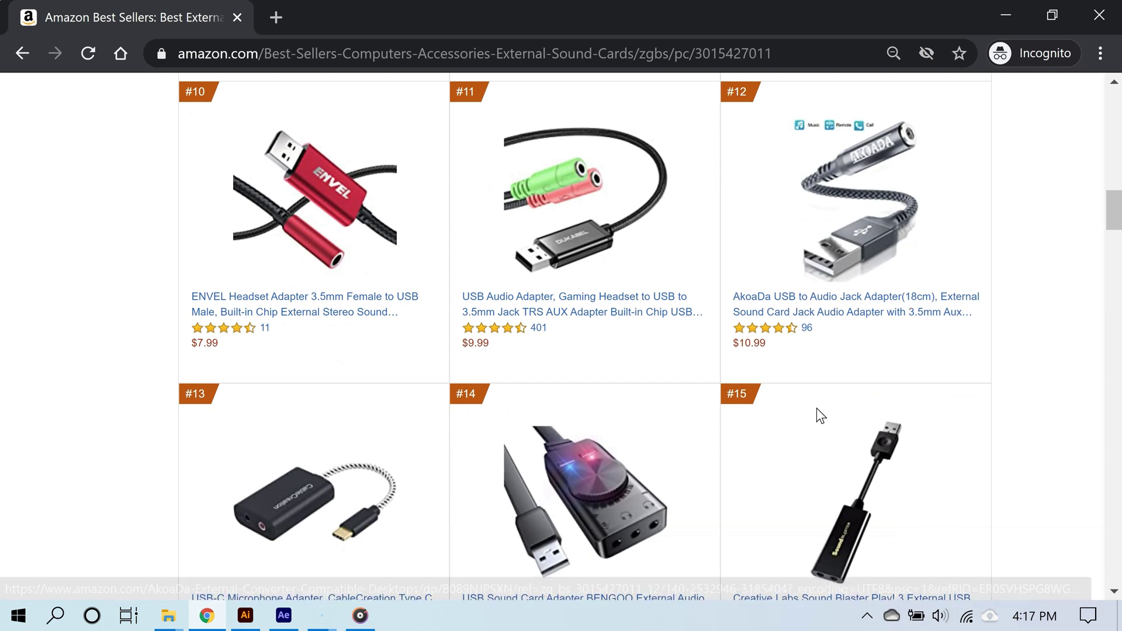
pyautogui.scroll(-3, 817, 409)
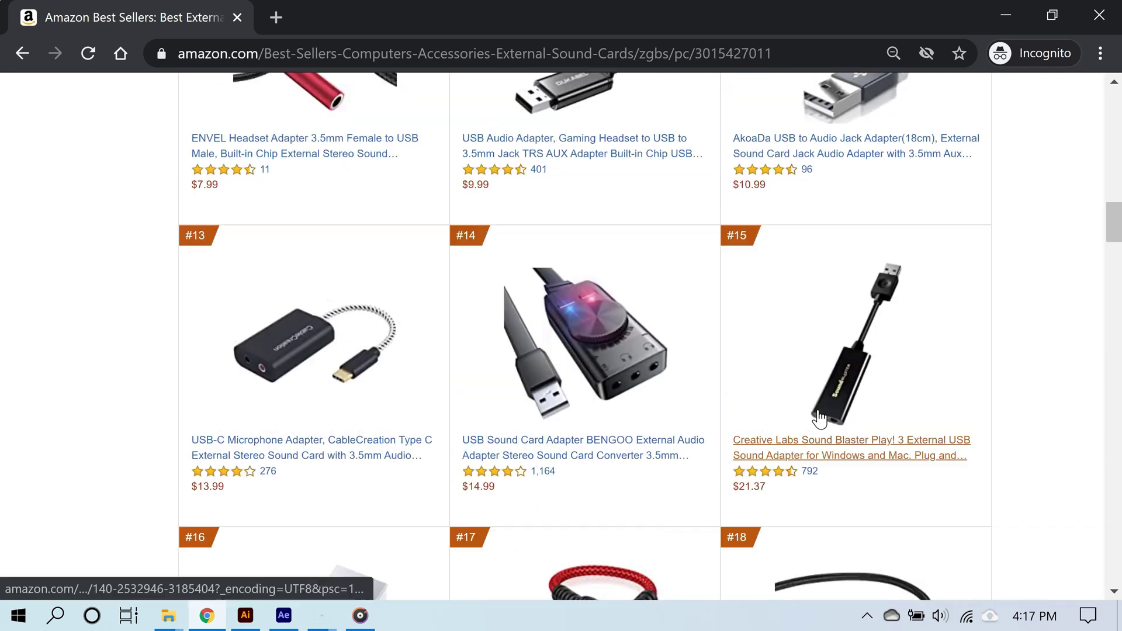
pyautogui.scroll(20, 819, 417)
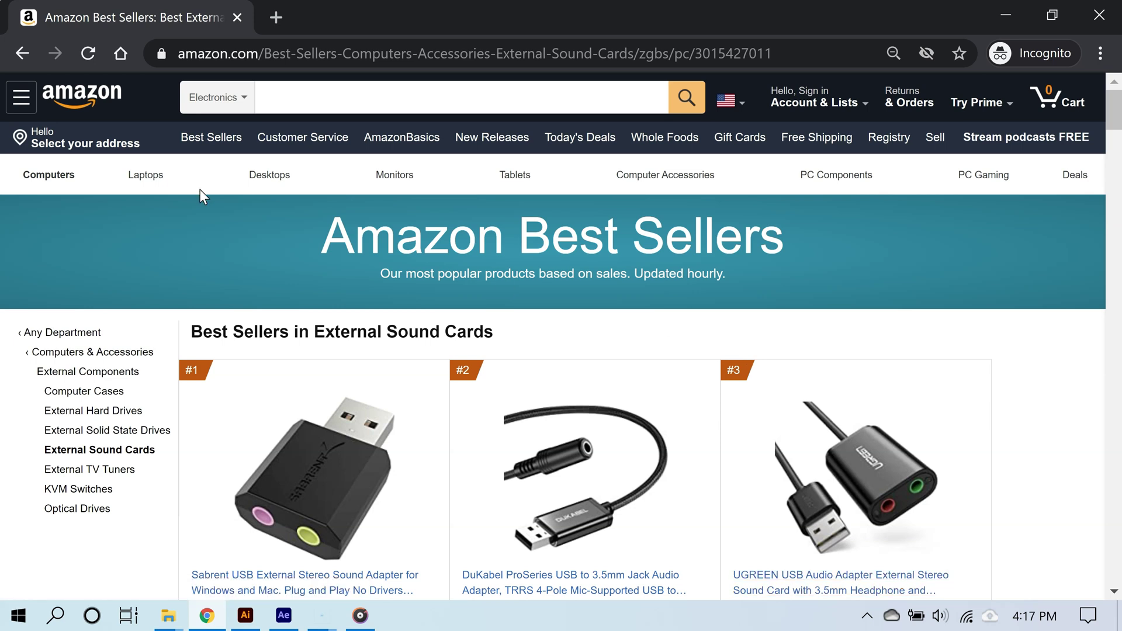
pyautogui.click(27, 50)
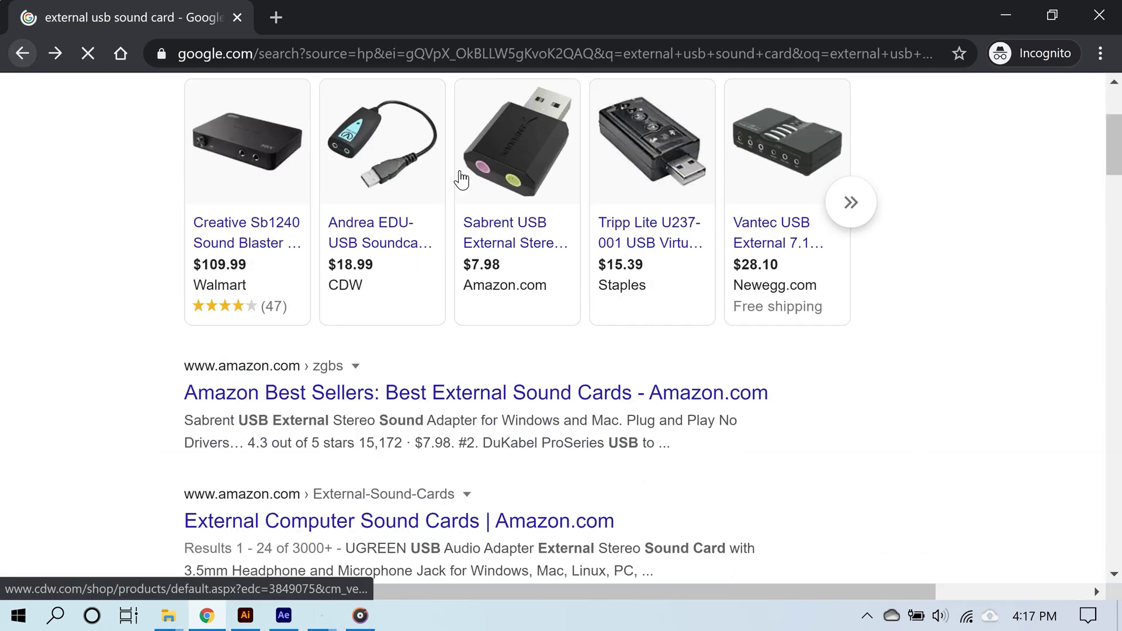